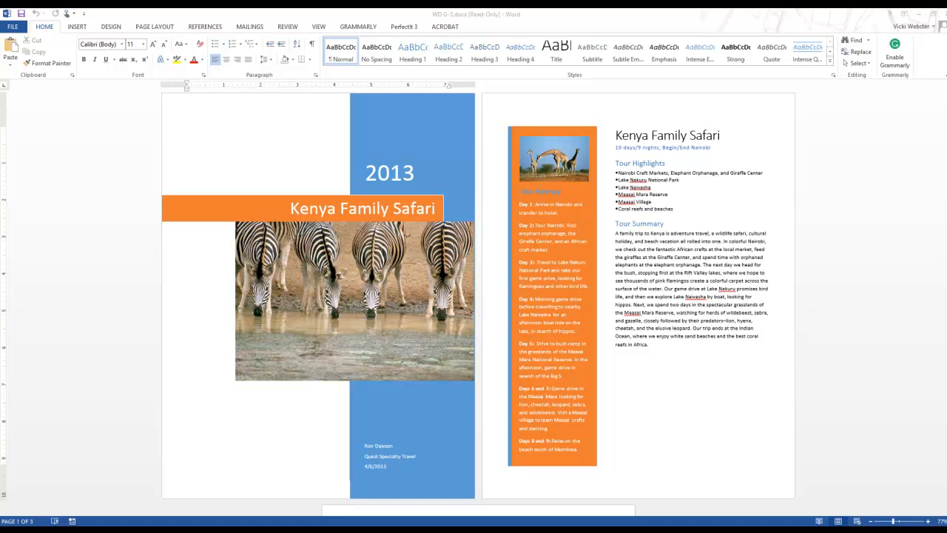
# - Replace the author name in the Author field of the cover page with your own full name
pyautogui.click(405, 438)
pyautogui.scroll(-1, 404, 438)
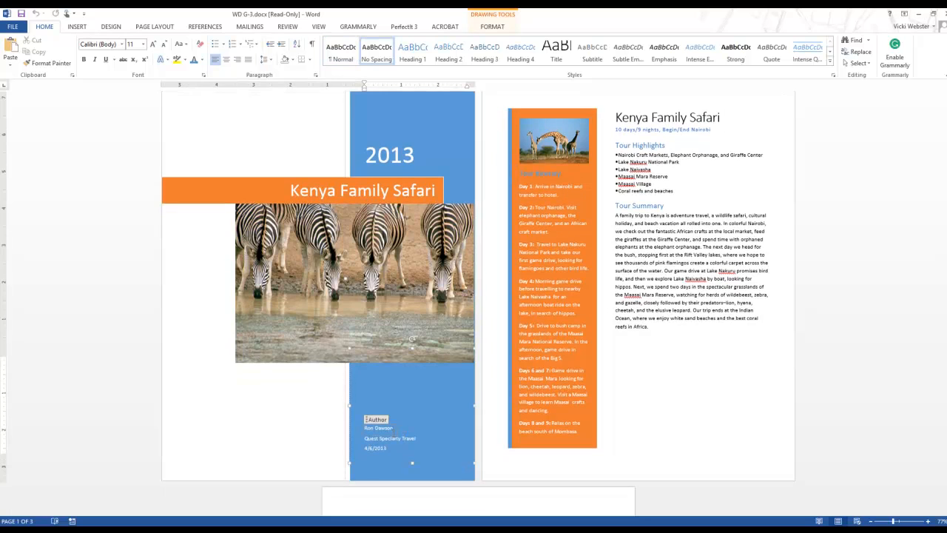
pyautogui.click(377, 419)
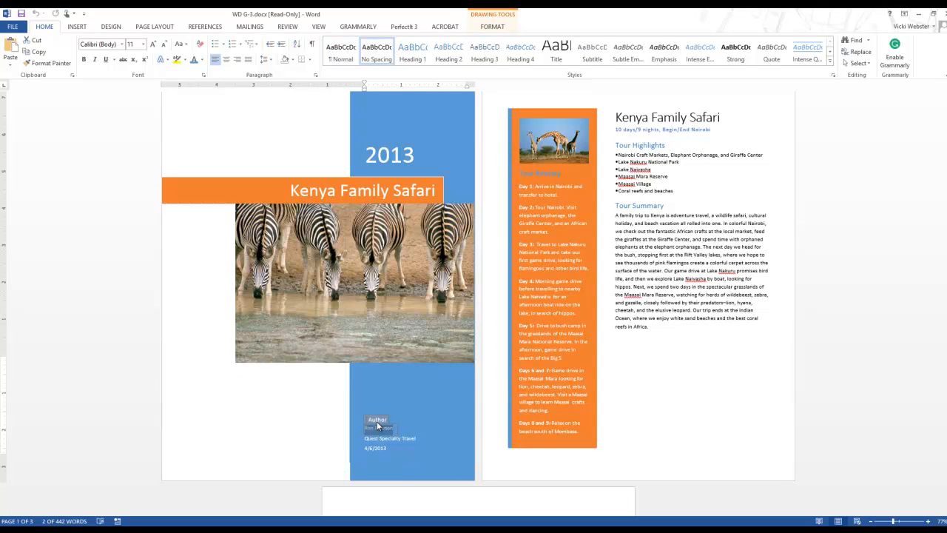
pyautogui.write('Vicki We')
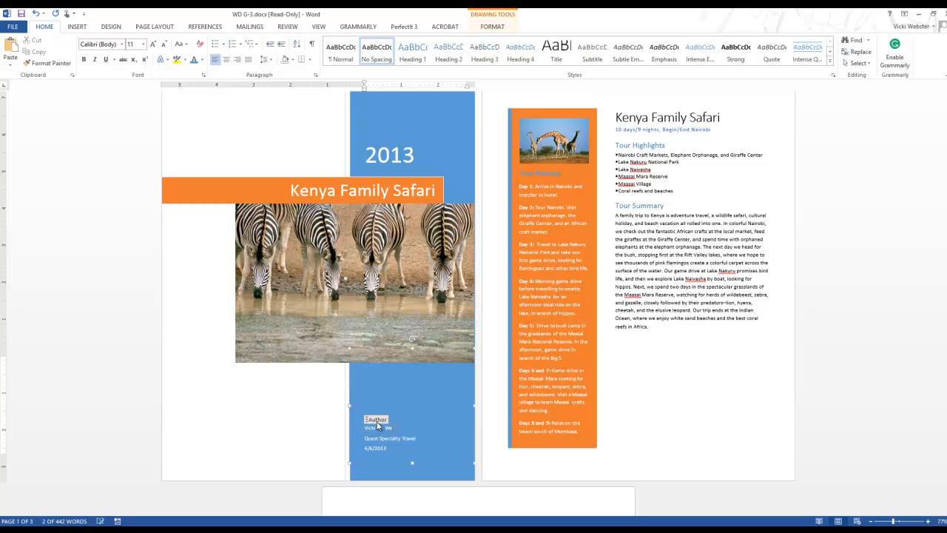
pyautogui.write('bster')
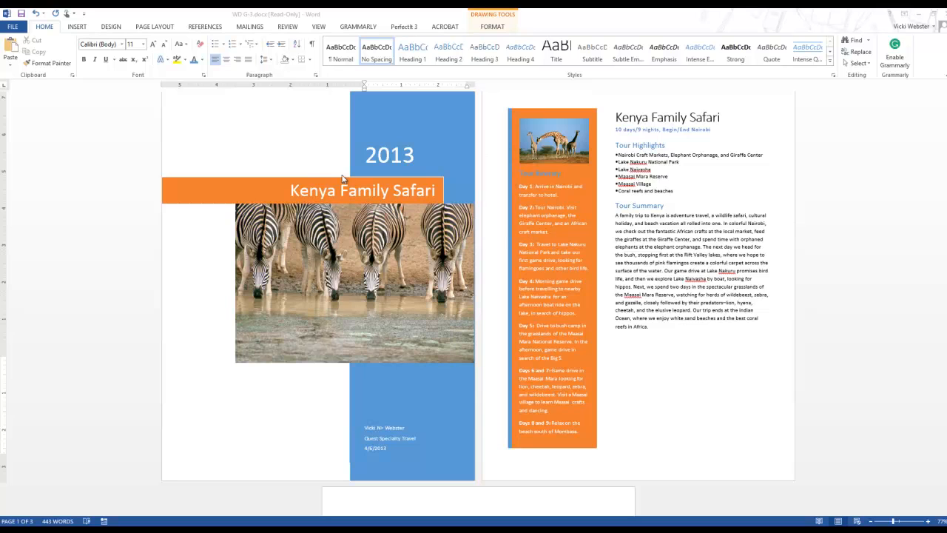
# - Apply the custom Kenya theme to the whole document
pyautogui.click(111, 28)
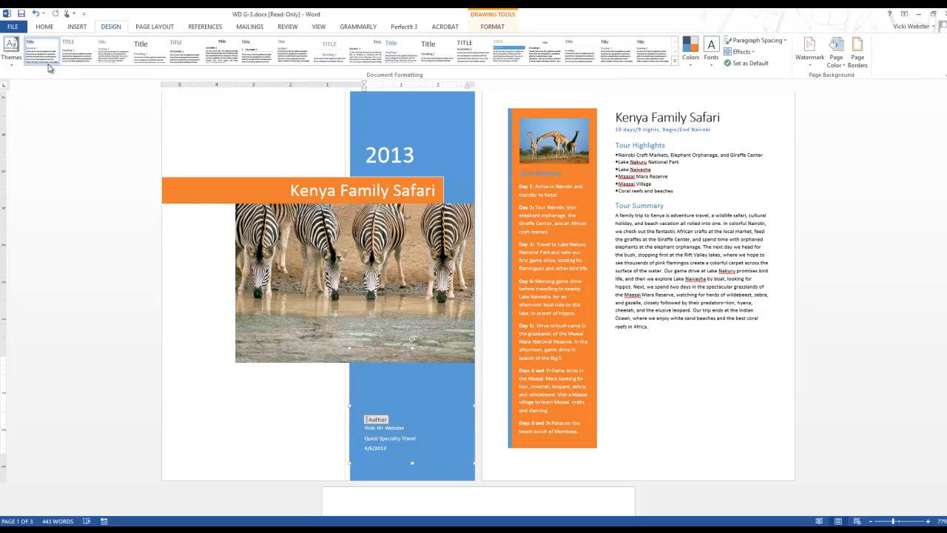
pyautogui.click(11, 50)
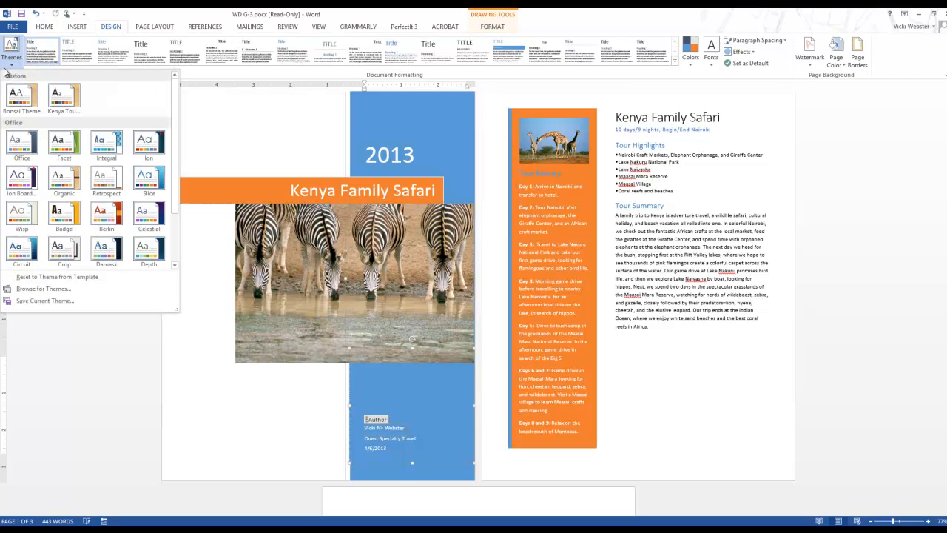
pyautogui.click(65, 98)
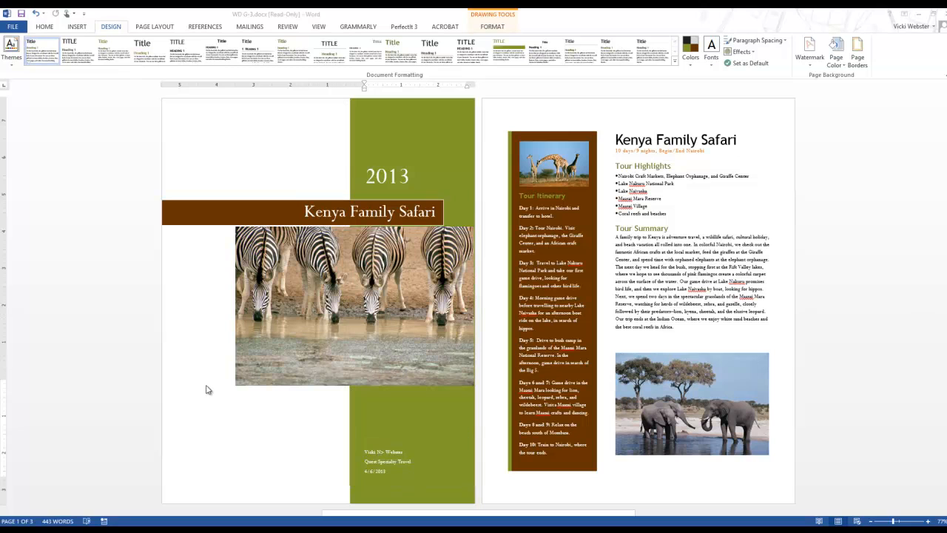
# - Insert the QST Logo quick part on the cover page with the insertion point at the start of the document
pyautogui.click(671, 281)
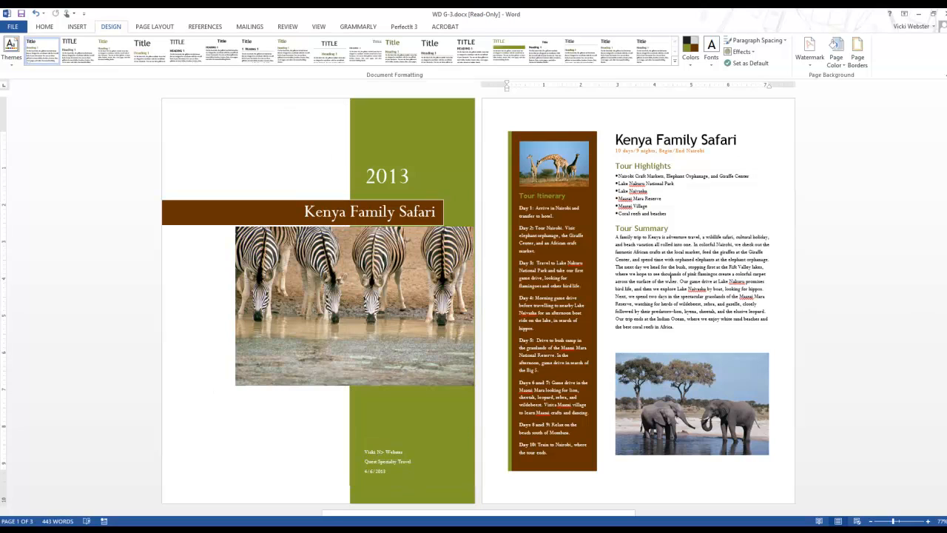
pyautogui.hotkey('ctrl', 'Home')
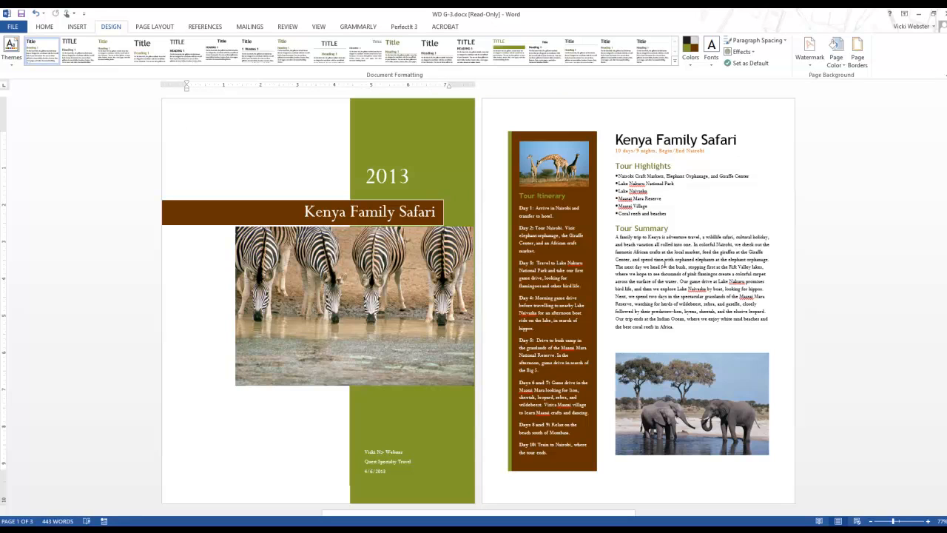
pyautogui.click(80, 28)
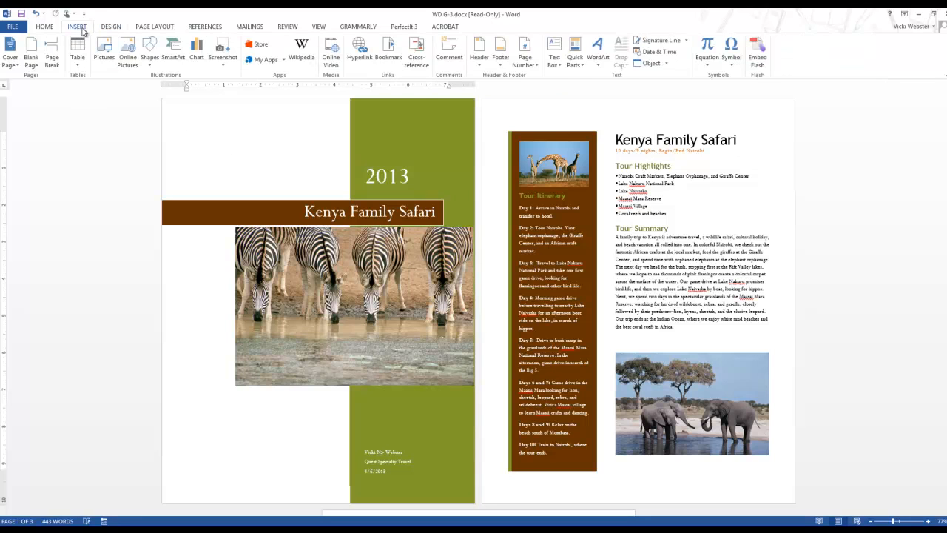
pyautogui.click(582, 67)
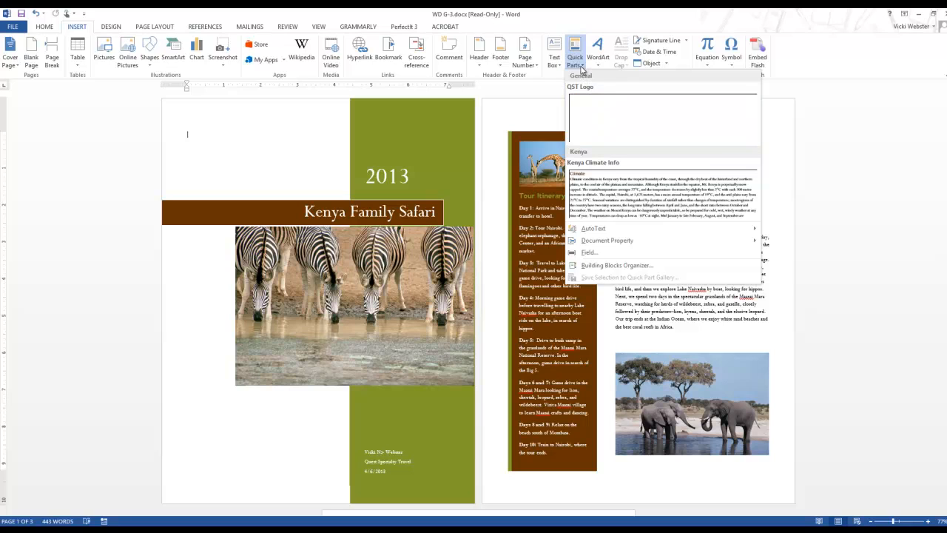
pyautogui.click(595, 121)
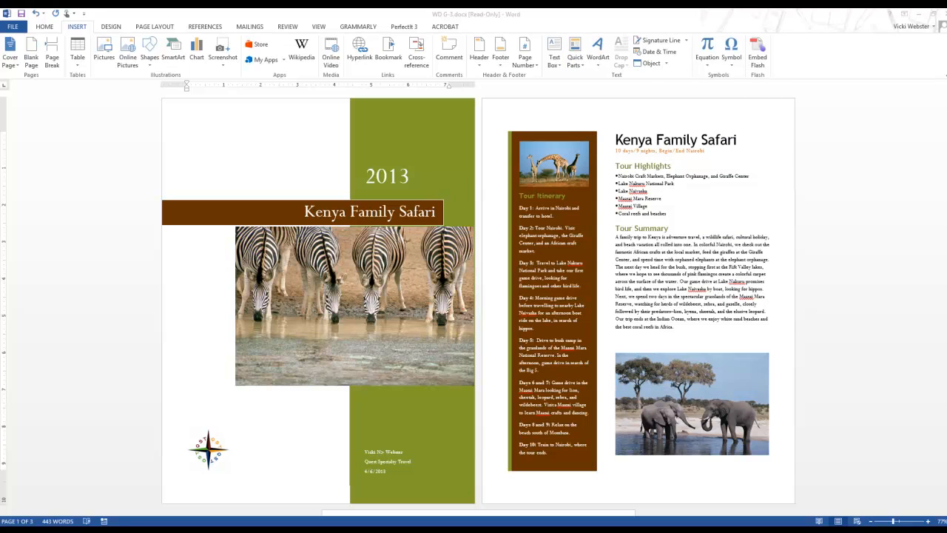
# - Insert the gallery footer with a green rule, author name and page number on page 2
pyautogui.click(641, 275)
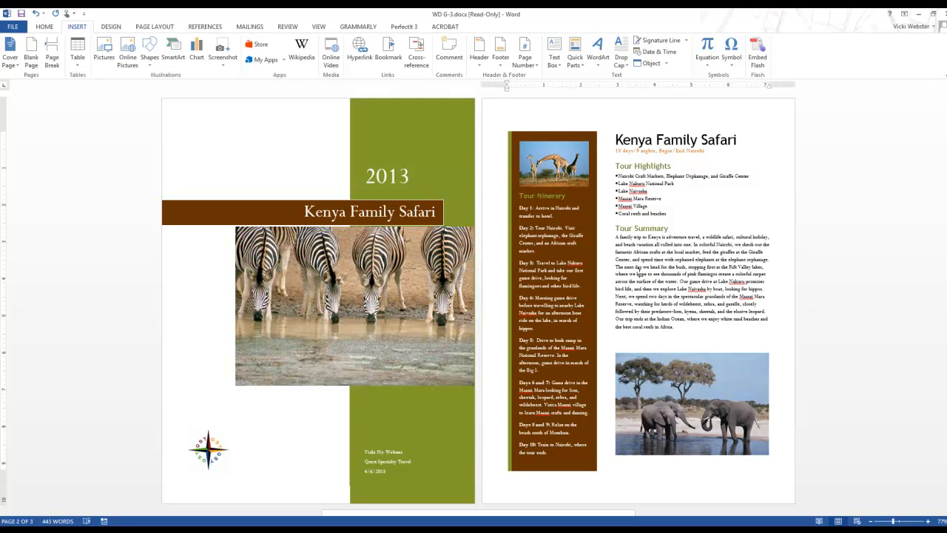
pyautogui.click(502, 59)
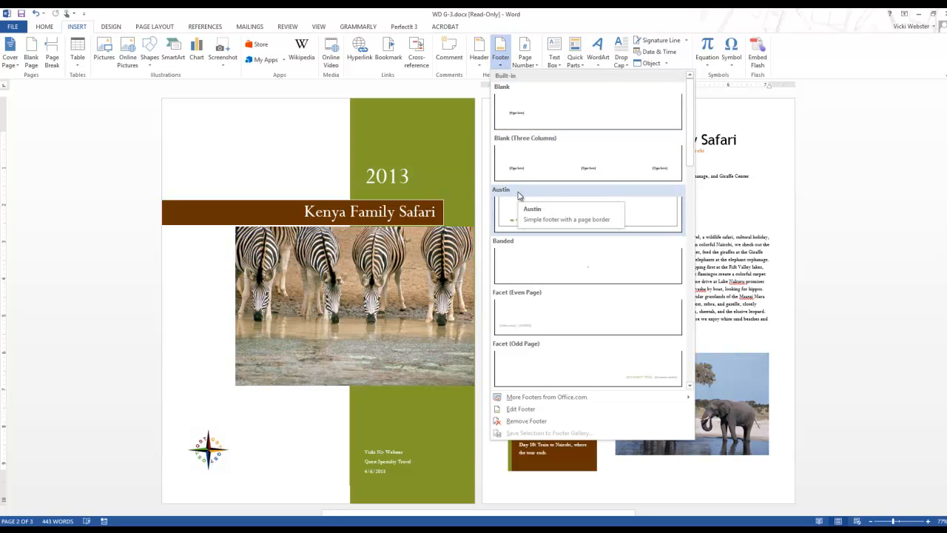
pyautogui.scroll(-3, 518, 195)
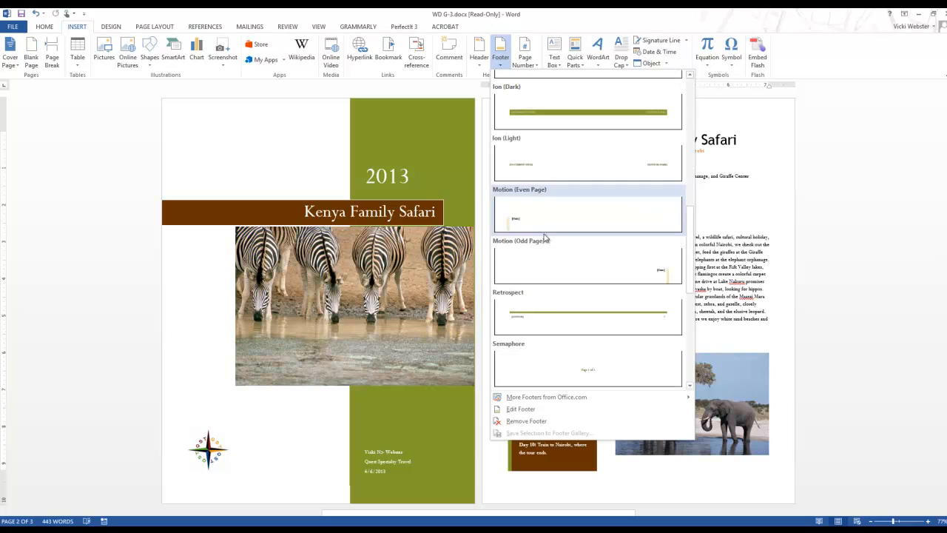
pyautogui.press('Escape')
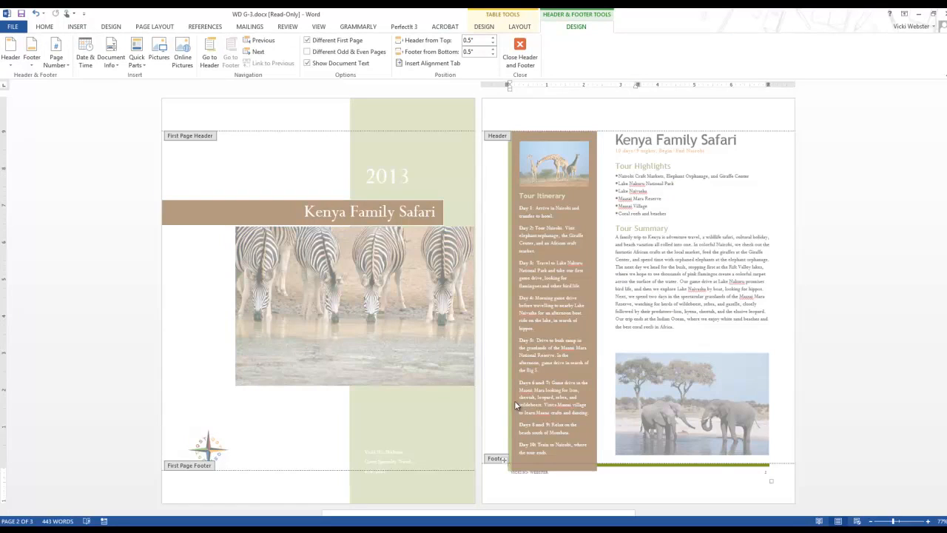
# - Set the footer's distance from the bottom of the page to 0.2" and return to the document body
pyautogui.scroll(-2, 518, 398)
pyautogui.scroll(-2, 503, 389)
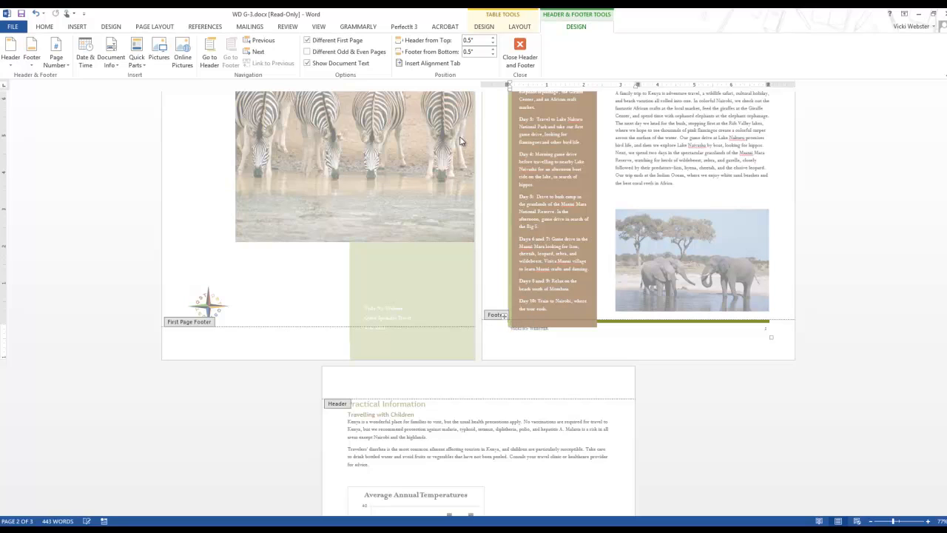
pyautogui.click(493, 55)
pyautogui.click(494, 55)
pyautogui.click(494, 55)
pyautogui.scroll(-4, 579, 399)
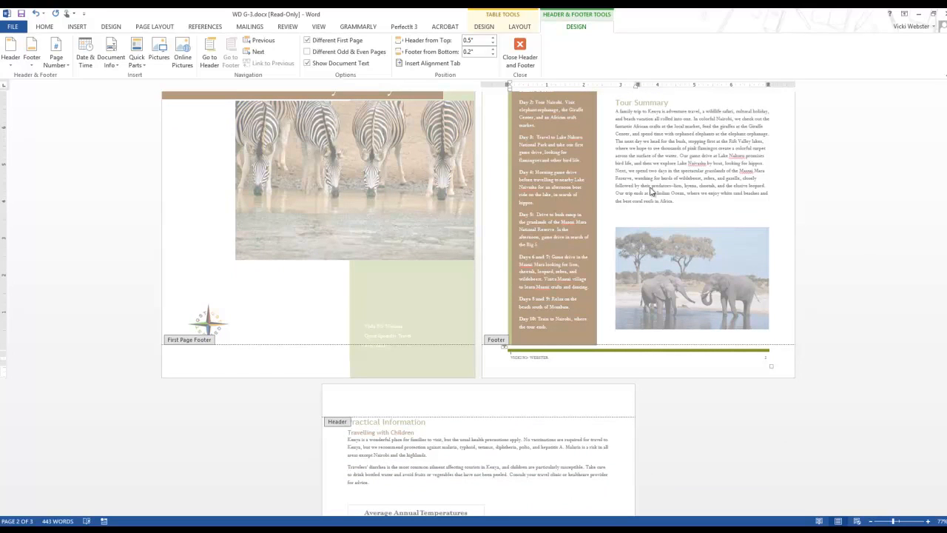
pyautogui.doubleClick(652, 193)
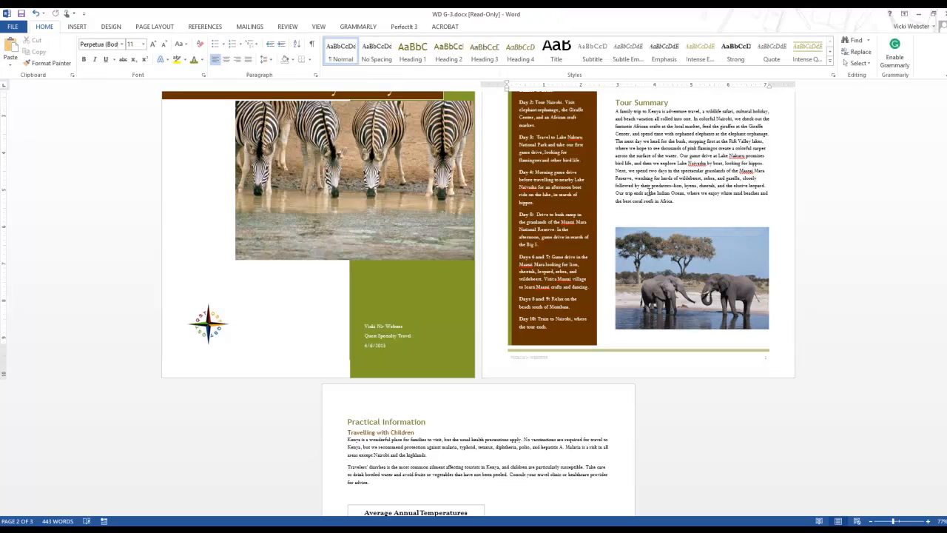
# - Collapse the content under the Practical Information heading on page 3
pyautogui.scroll(-4, 642, 198)
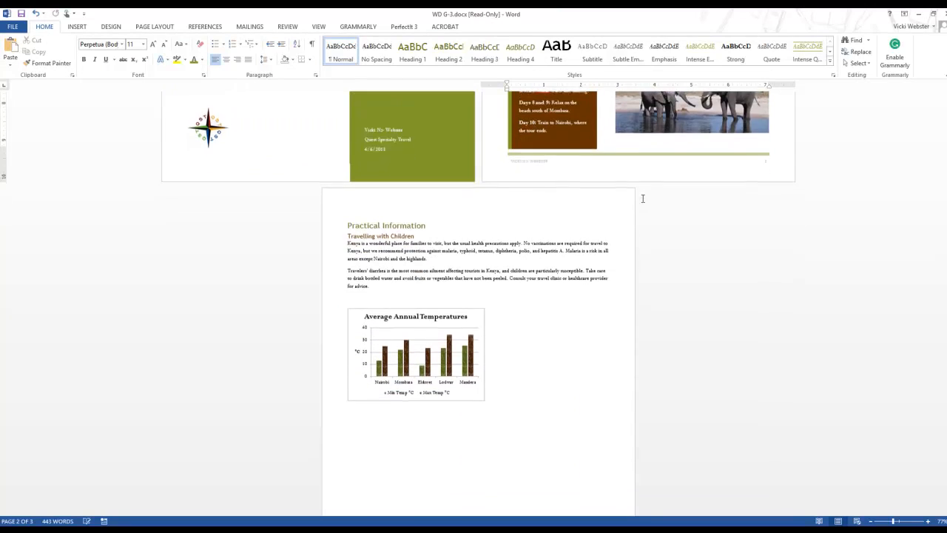
pyautogui.scroll(3, 639, 203)
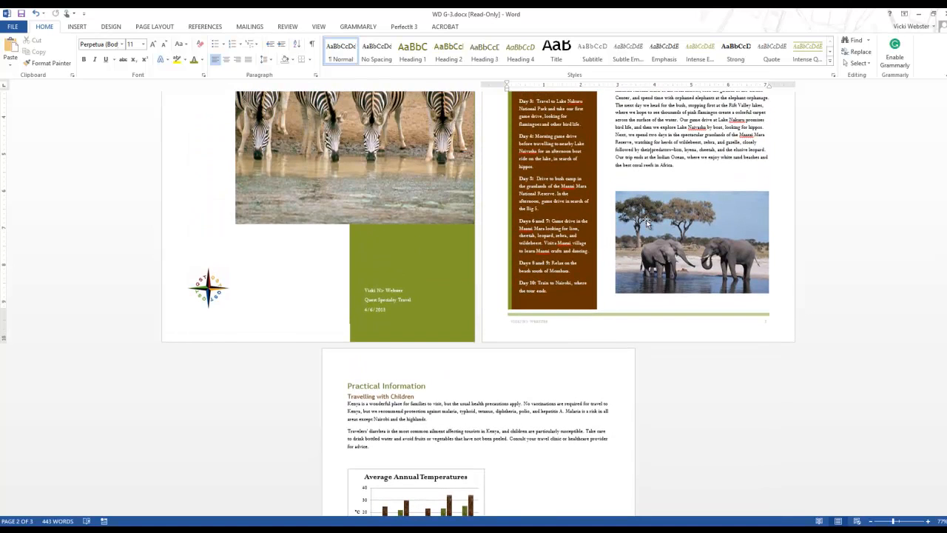
pyautogui.scroll(3, 701, 236)
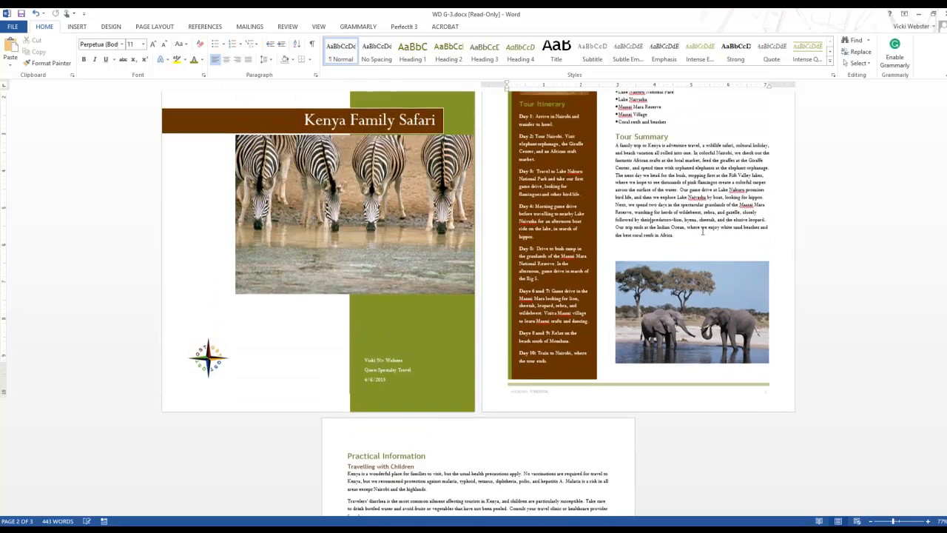
pyautogui.scroll(-4, 702, 235)
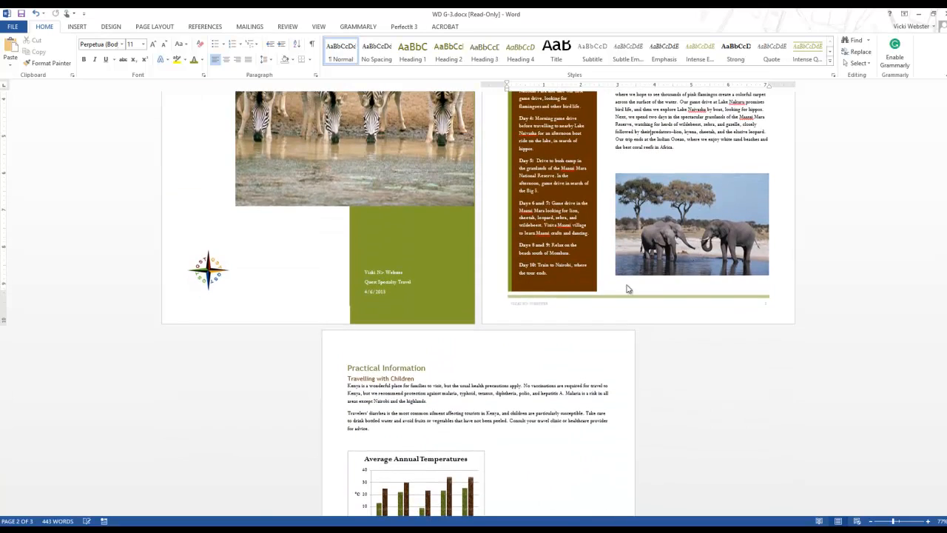
pyautogui.scroll(-1, 460, 373)
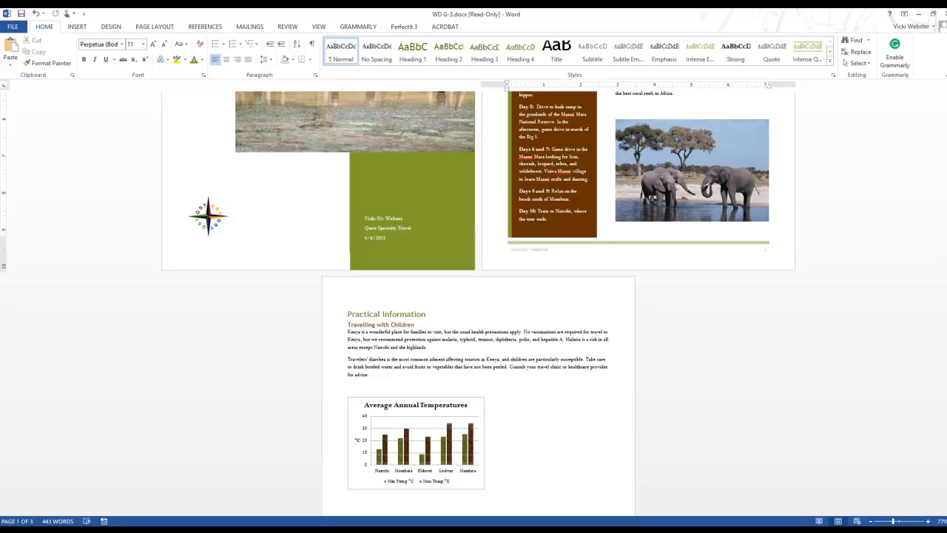
pyautogui.click(341, 316)
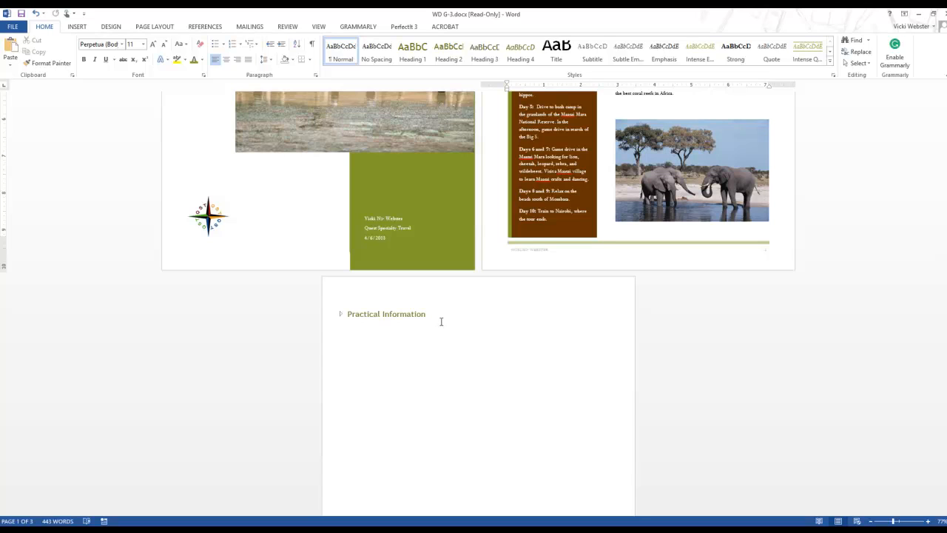
# - Try to insert the Kenya Travel Info Sidebar from the Building Blocks Organizer, sorted by category, and undo the insertion
pyautogui.click(78, 27)
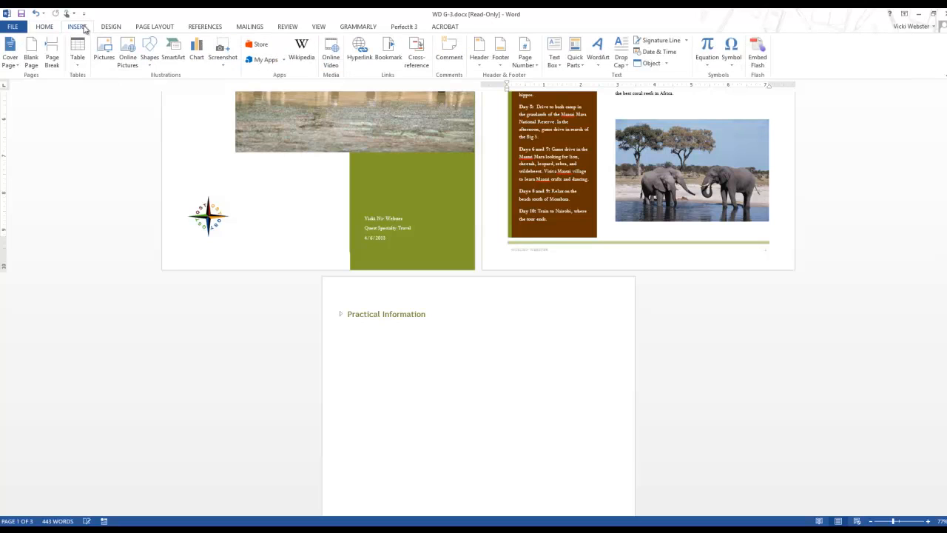
pyautogui.click(584, 68)
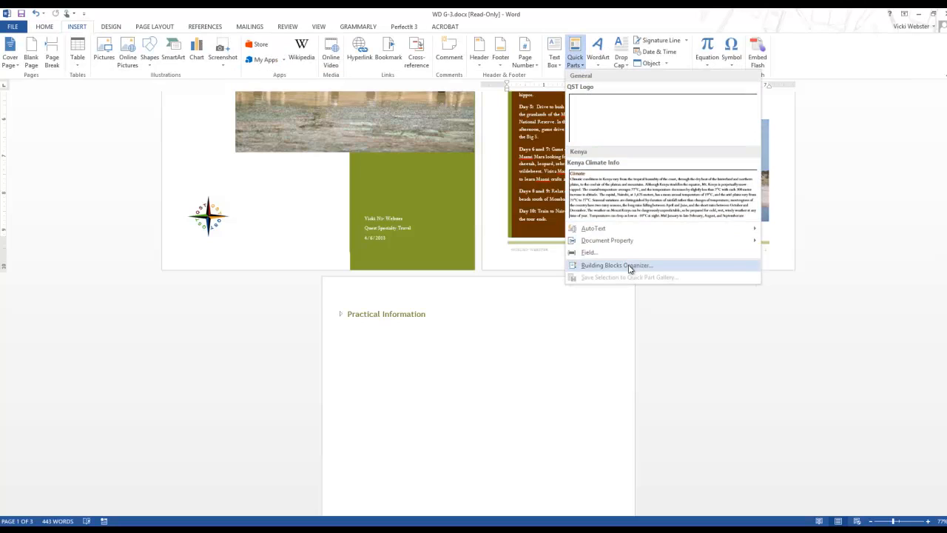
pyautogui.click(629, 265)
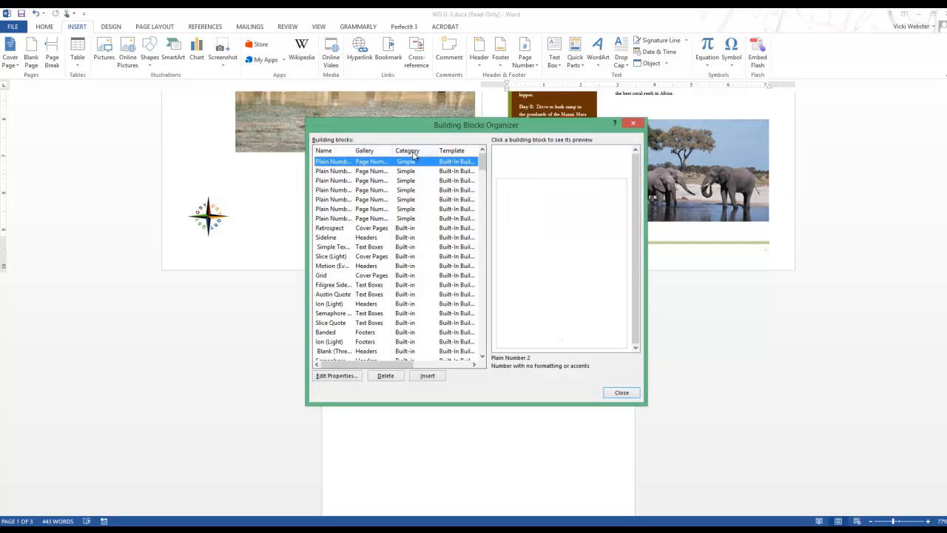
pyautogui.click(414, 152)
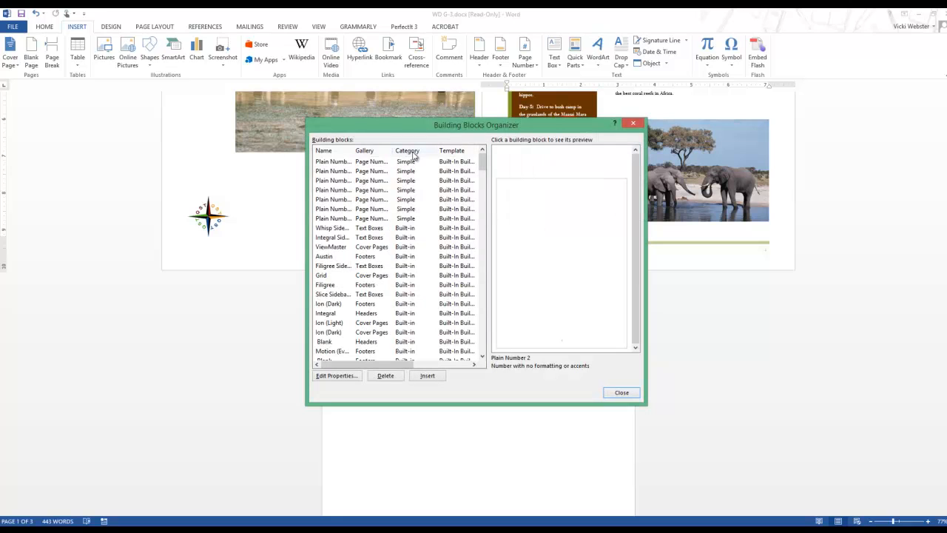
pyautogui.moveTo(482, 164); pyautogui.dragTo(481, 263)
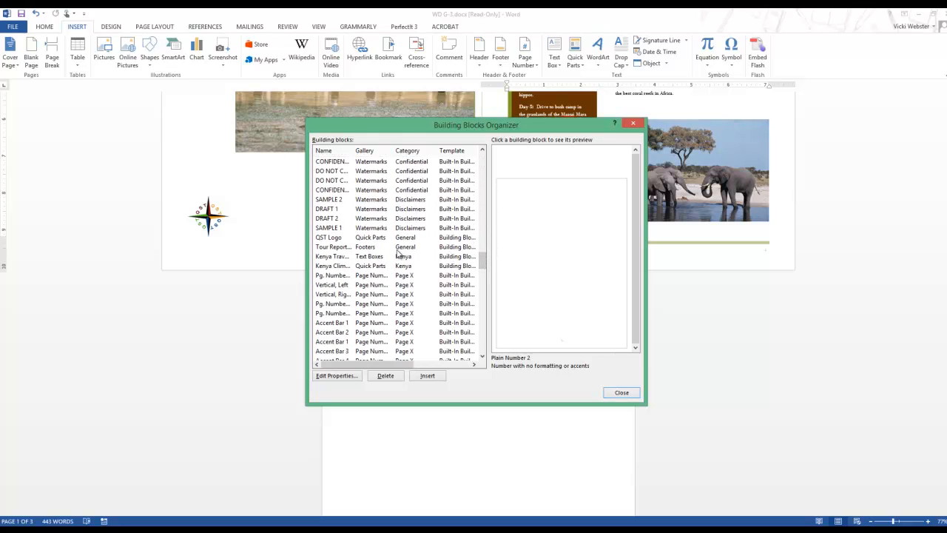
pyautogui.moveTo(354, 151); pyautogui.dragTo(391, 152)
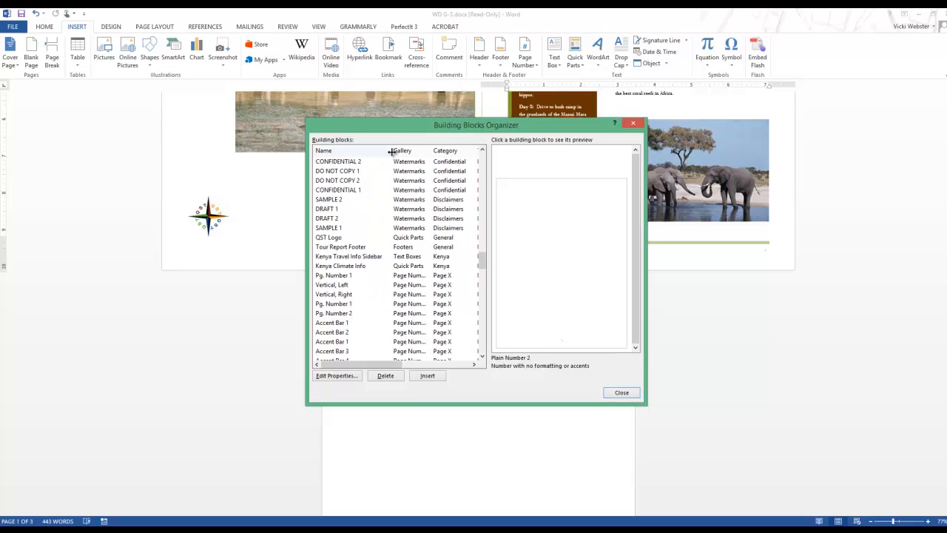
pyautogui.click(374, 257)
pyautogui.click(431, 376)
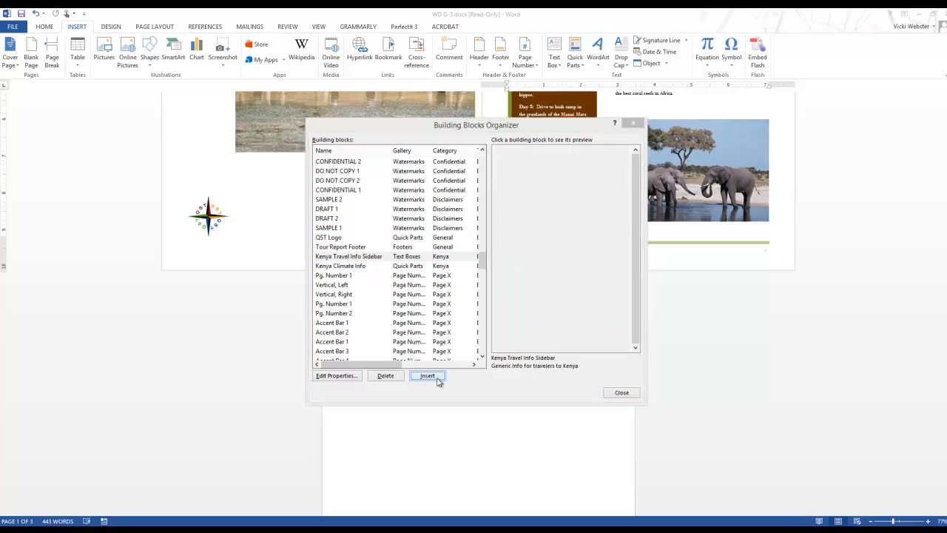
pyautogui.scroll(-5, 439, 368)
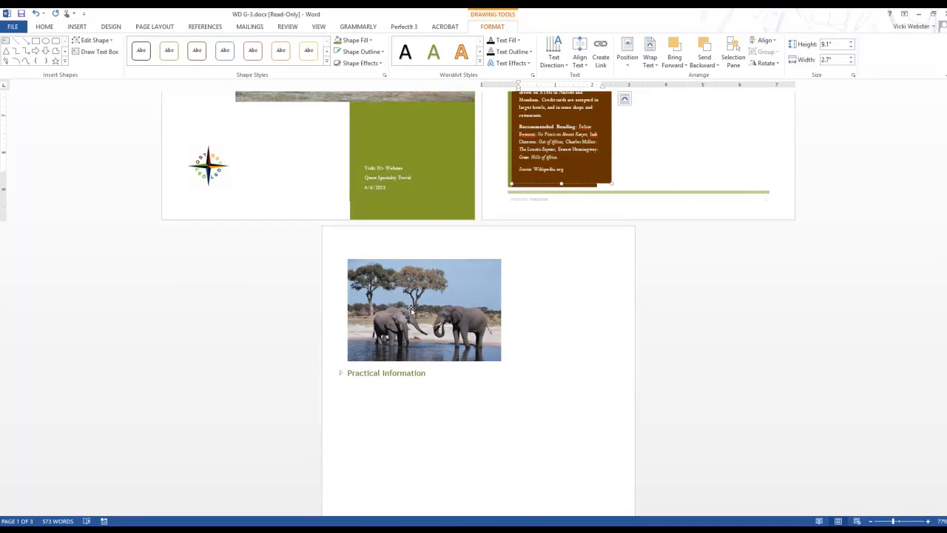
pyautogui.click(35, 14)
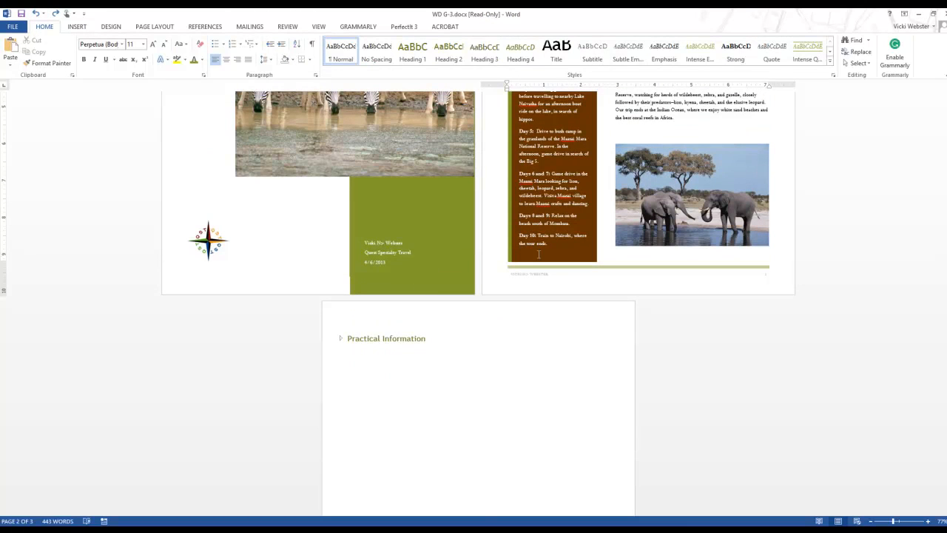
# - Place the insertion point before the Practical Information heading on page 3 and open the Building Blocks Organizer
pyautogui.click(340, 339)
pyautogui.click(341, 339)
pyautogui.click(347, 338)
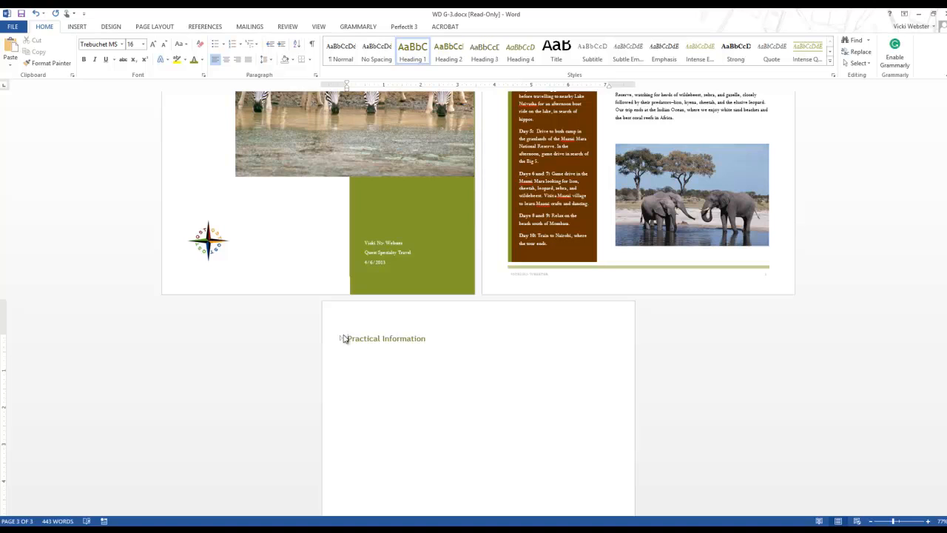
pyautogui.click(78, 30)
pyautogui.click(576, 61)
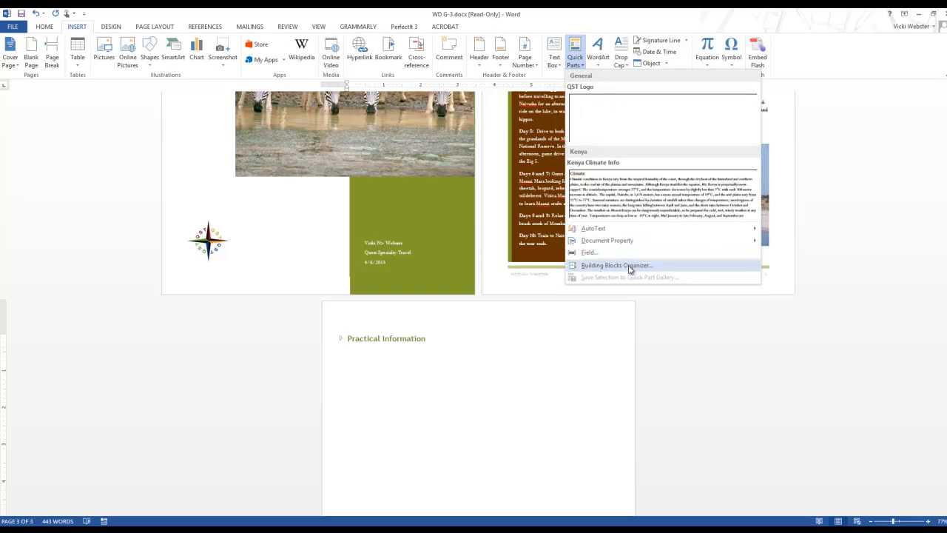
pyautogui.click(631, 267)
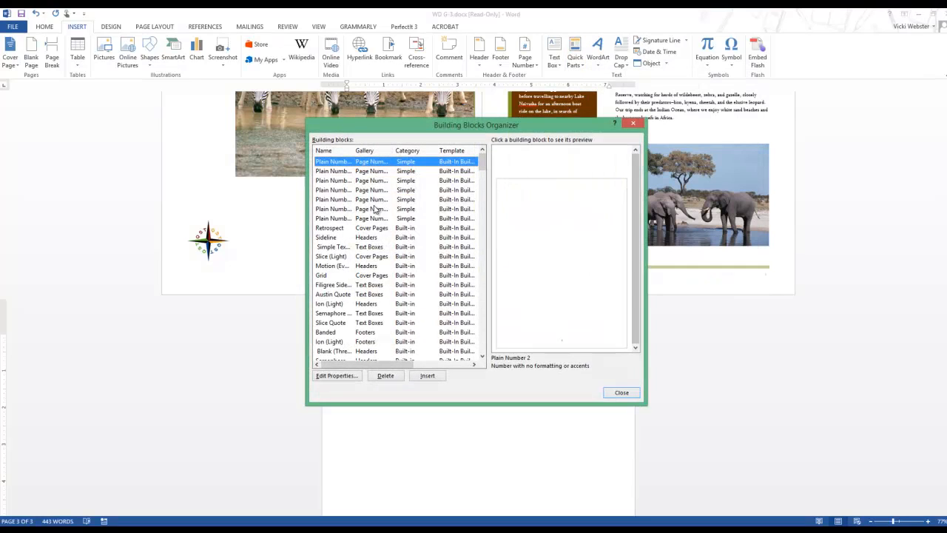
# - Sort the building blocks by category and insert the Kenya Travel Info Sidebar on page 3
pyautogui.click(408, 151)
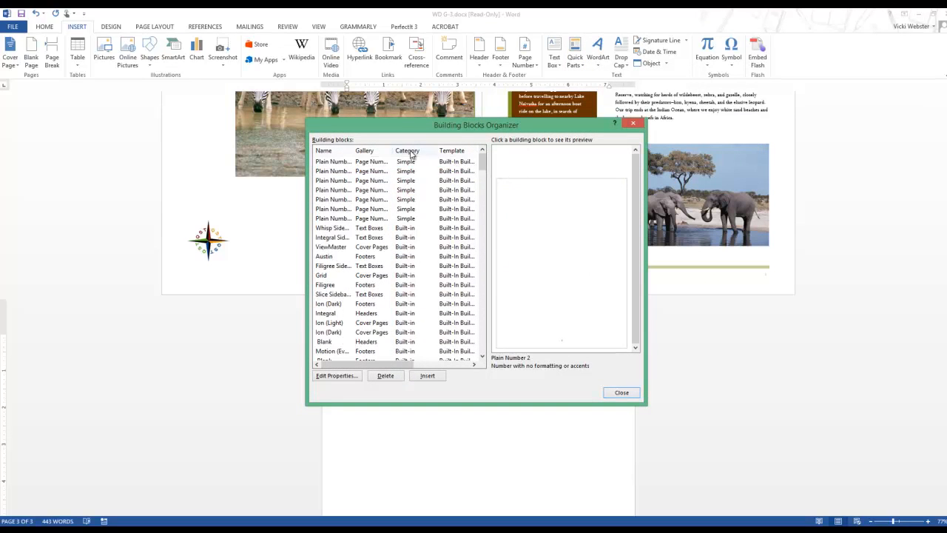
pyautogui.moveTo(484, 172); pyautogui.dragTo(486, 262)
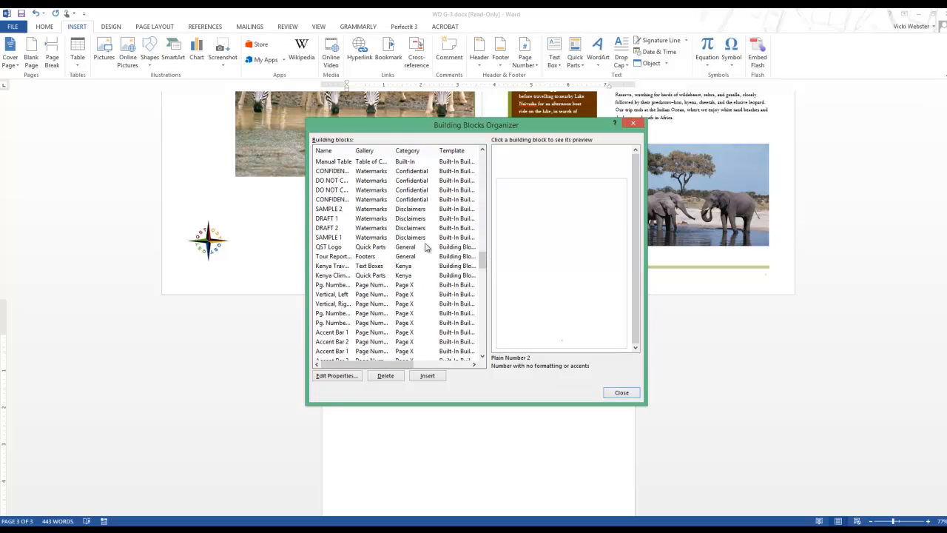
pyautogui.moveTo(354, 151); pyautogui.dragTo(391, 151)
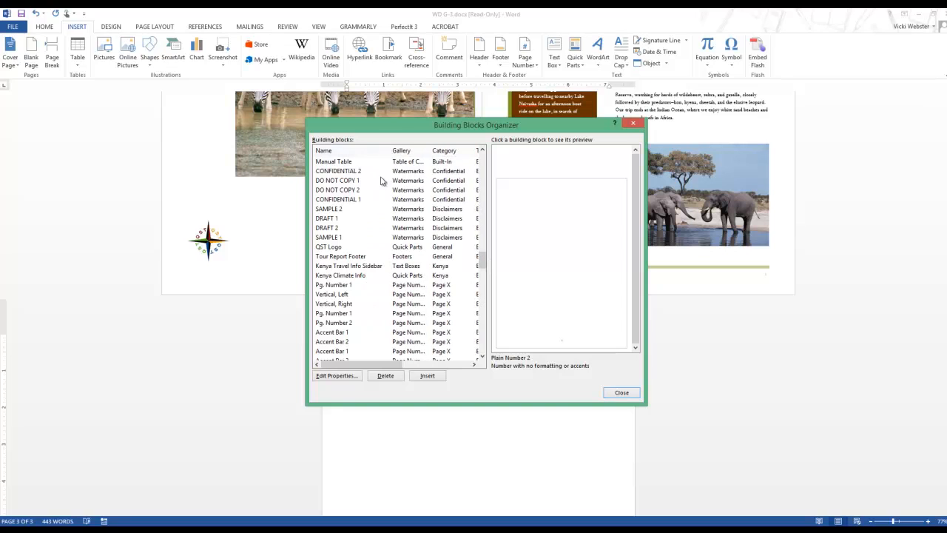
pyautogui.click(362, 266)
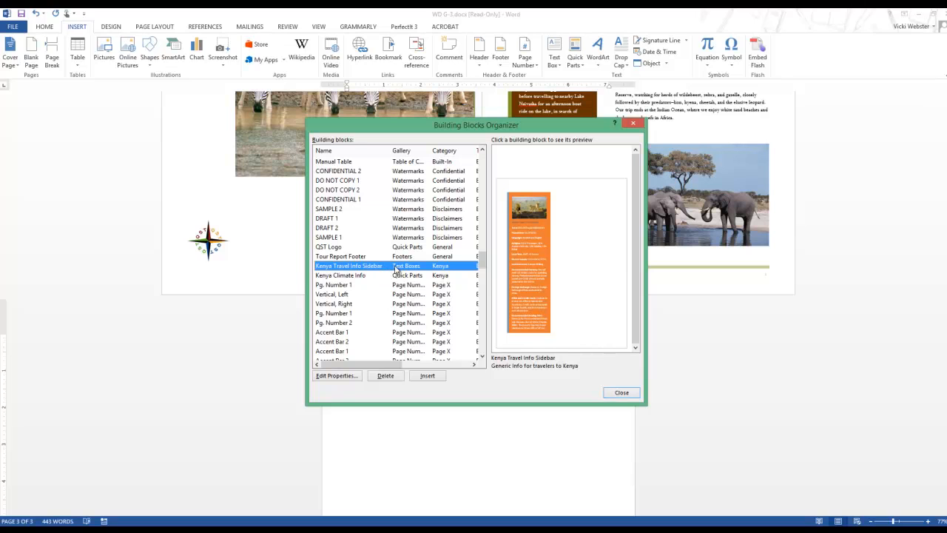
pyautogui.click(437, 377)
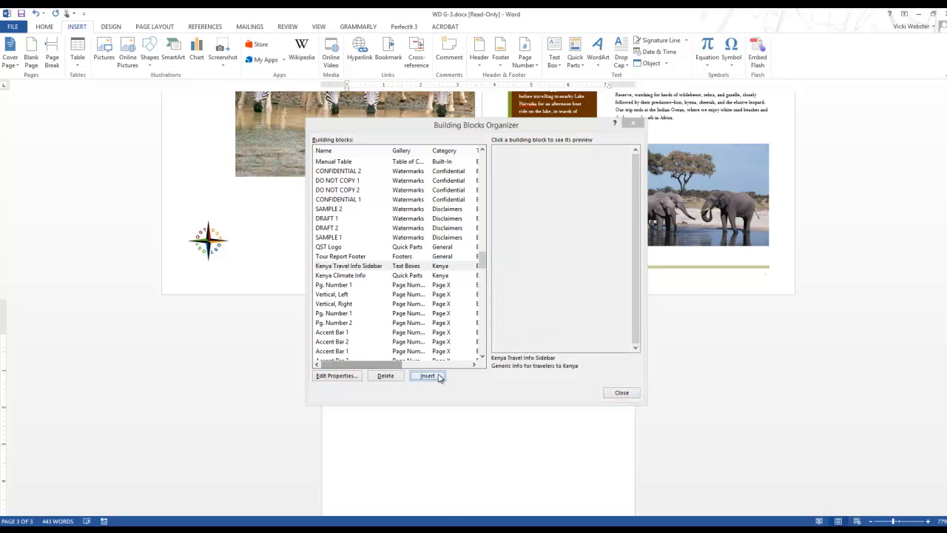
# - Expand the collapsed content under the Practical Information heading beside the new sidebar
pyautogui.scroll(-1, 498, 375)
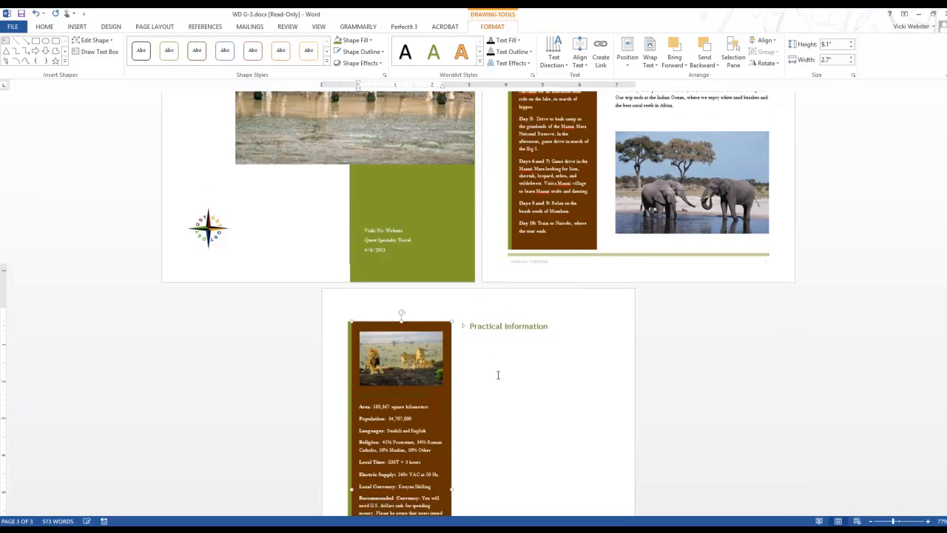
pyautogui.scroll(2, 511, 367)
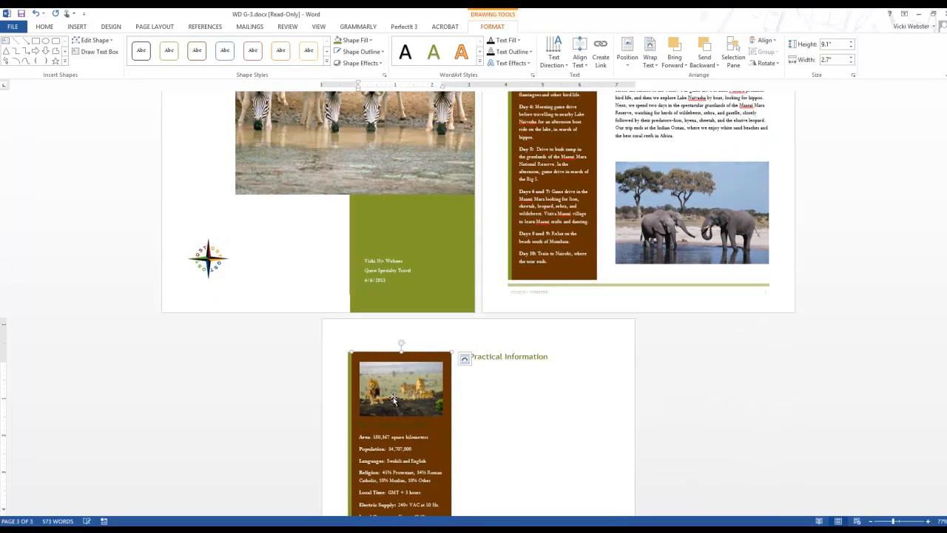
pyautogui.scroll(-1, 411, 405)
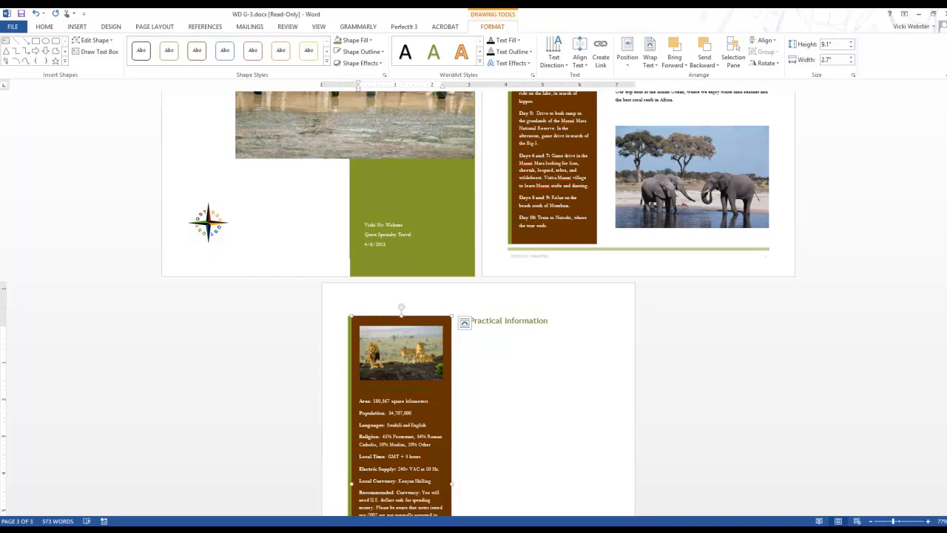
pyautogui.click(461, 324)
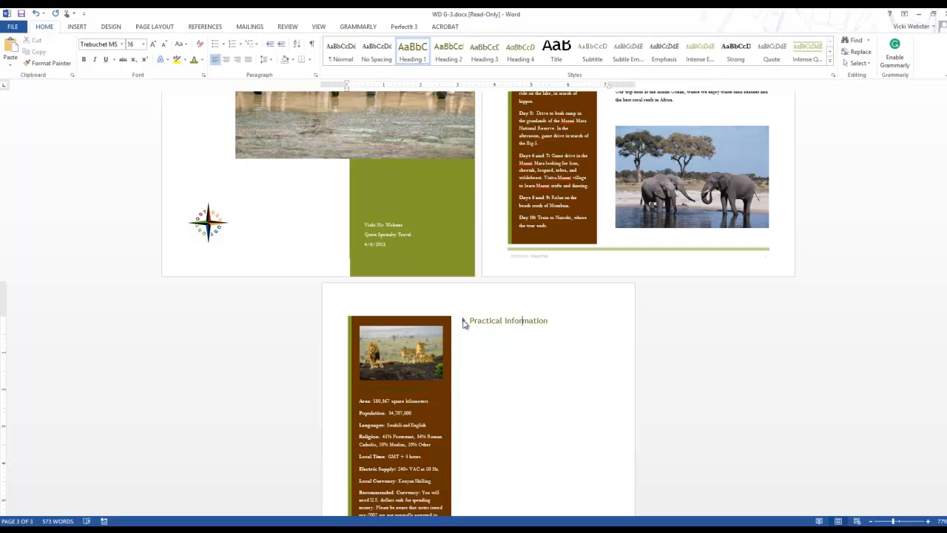
pyautogui.scroll(-3, 518, 360)
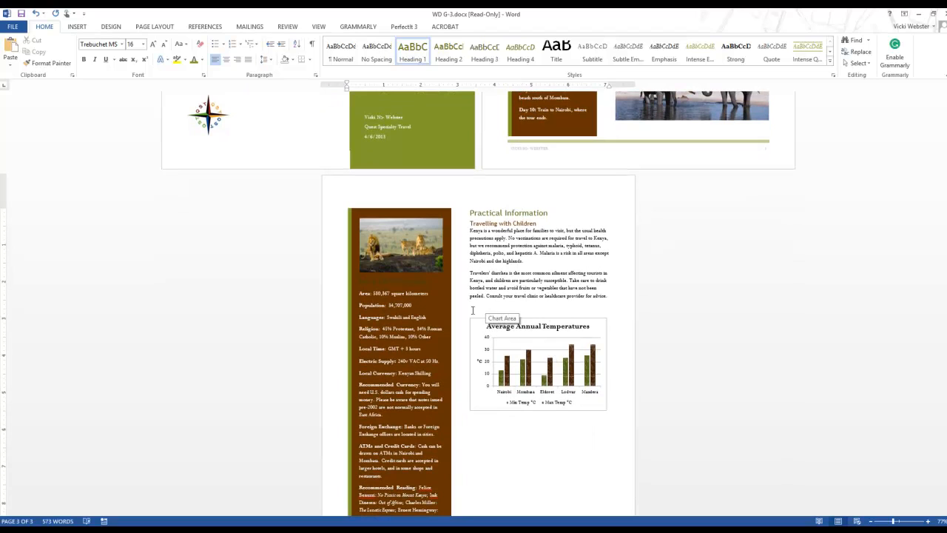
# - Insert the Kenya Climate Info quick part in the blank paragraph above the Average Annual Temperatures chart
pyautogui.click(472, 310)
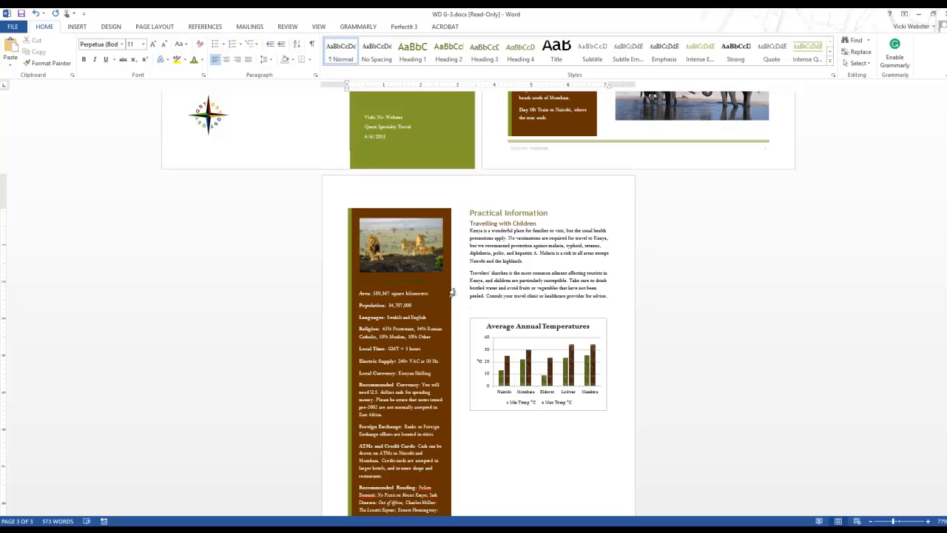
pyautogui.click(77, 28)
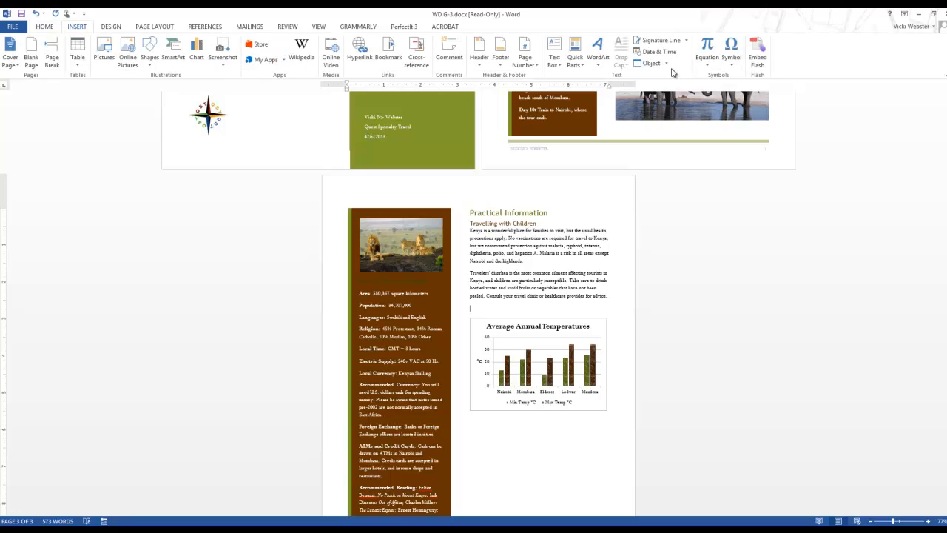
pyautogui.click(581, 67)
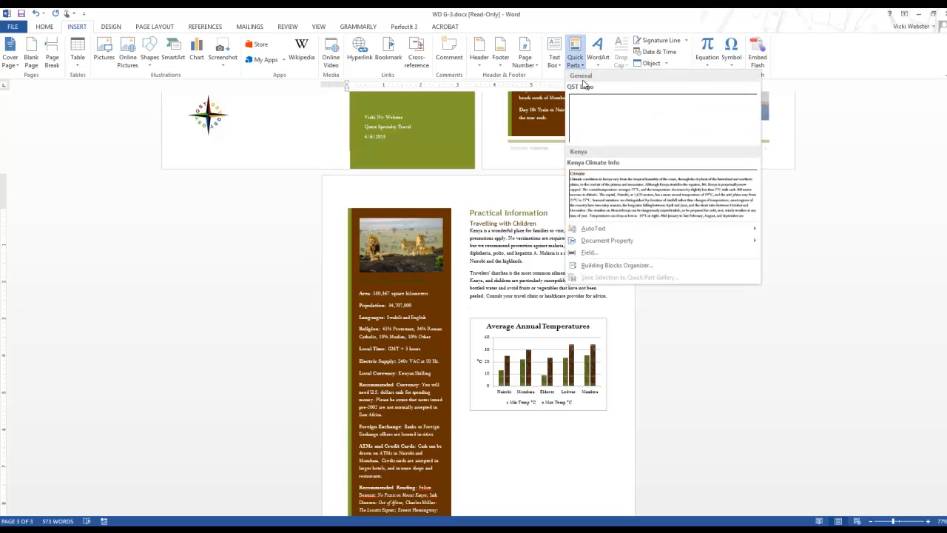
pyautogui.click(643, 200)
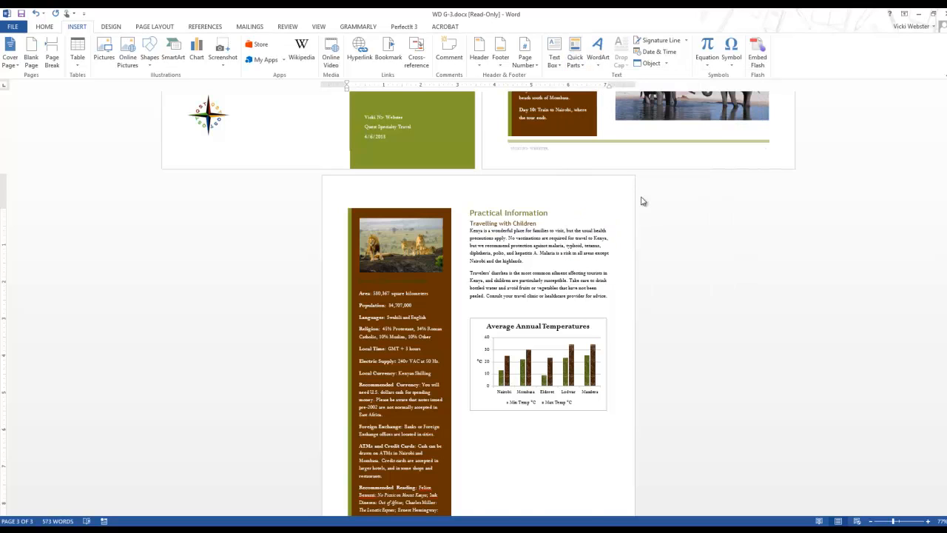